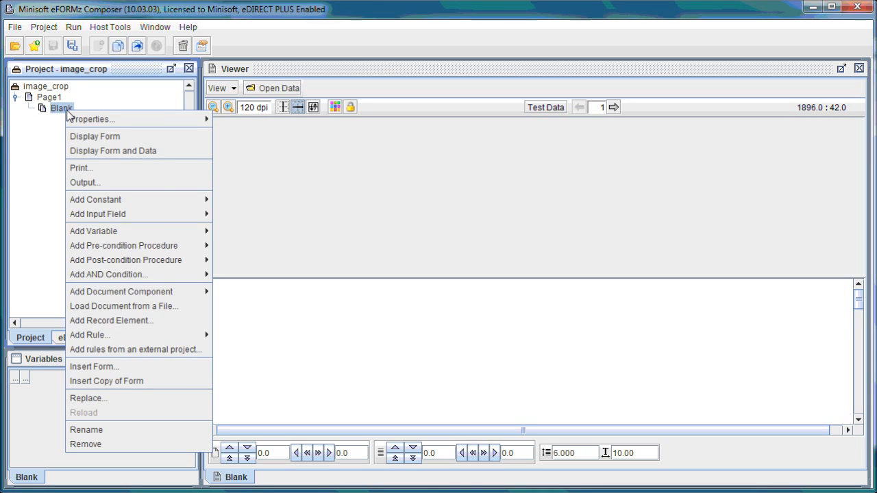
Step: Add a position-based variable named Variable1 to the Blank form with the default settings
mouse_move(122, 232)
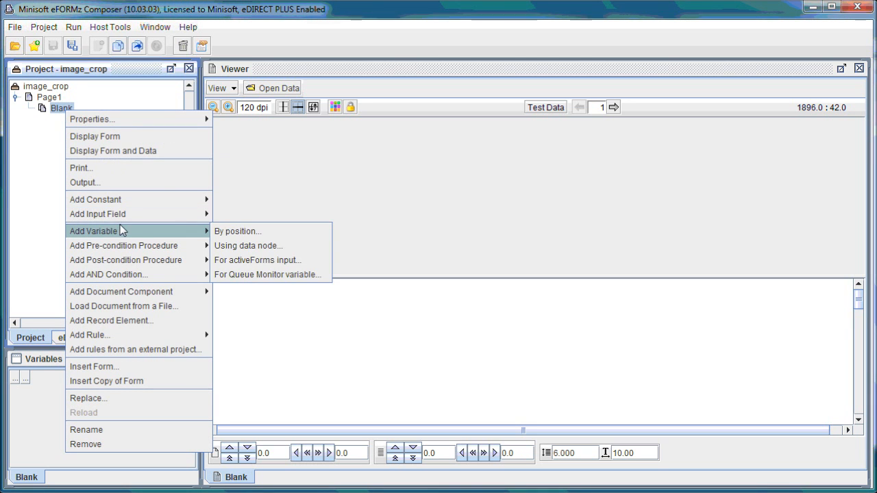
left_click(233, 231)
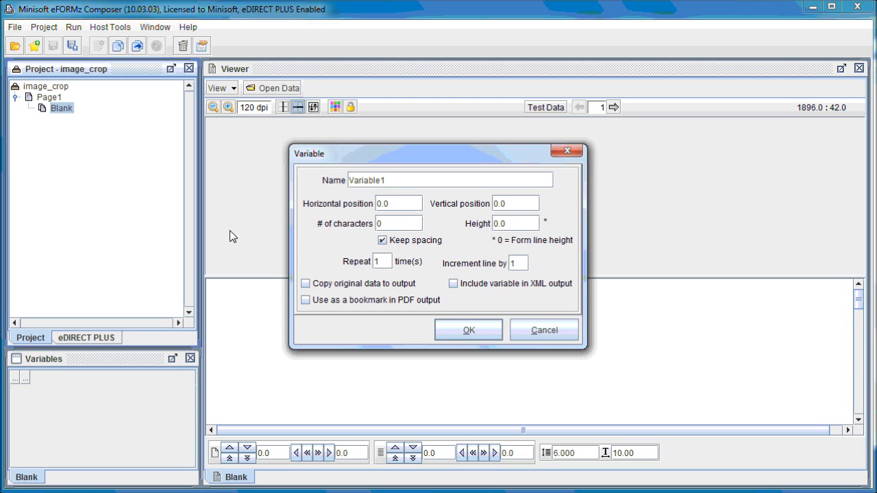
left_click(457, 330)
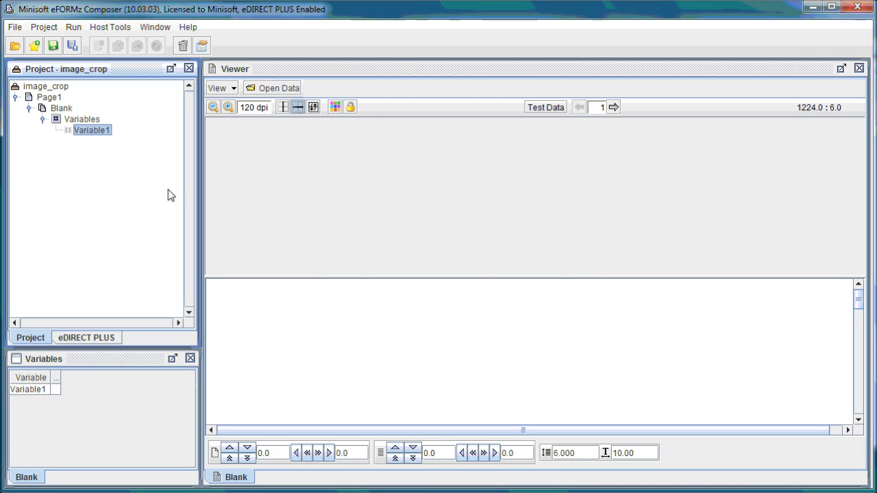
Step: Add a Set value function to Variable1 with the constant //ash/projects/Verify/Image_crop/spaceneedle2.jpg
right_click(106, 134)
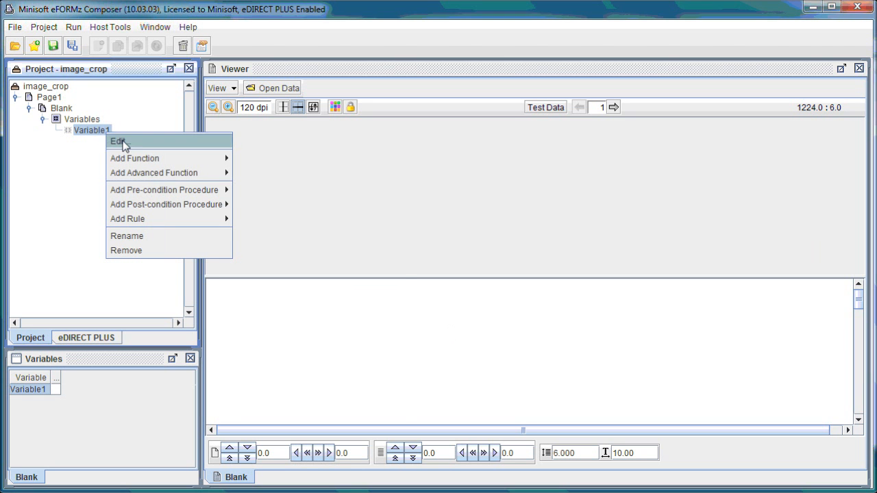
mouse_move(178, 160)
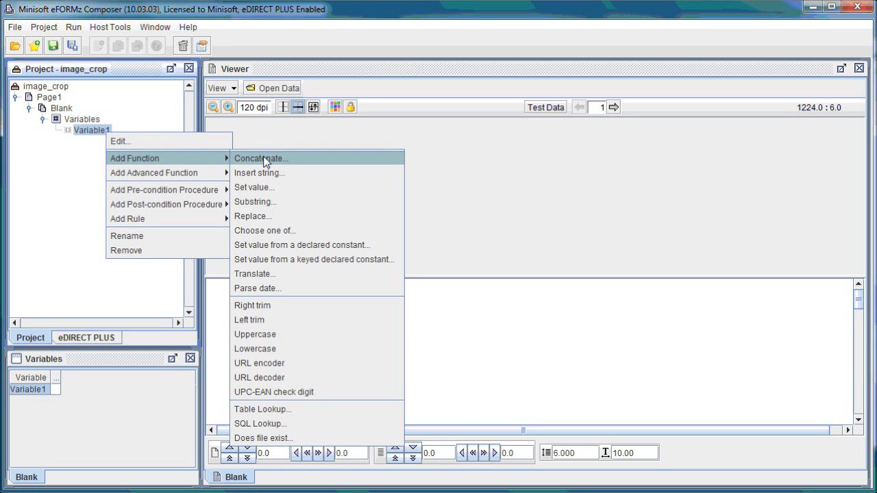
left_click(271, 187)
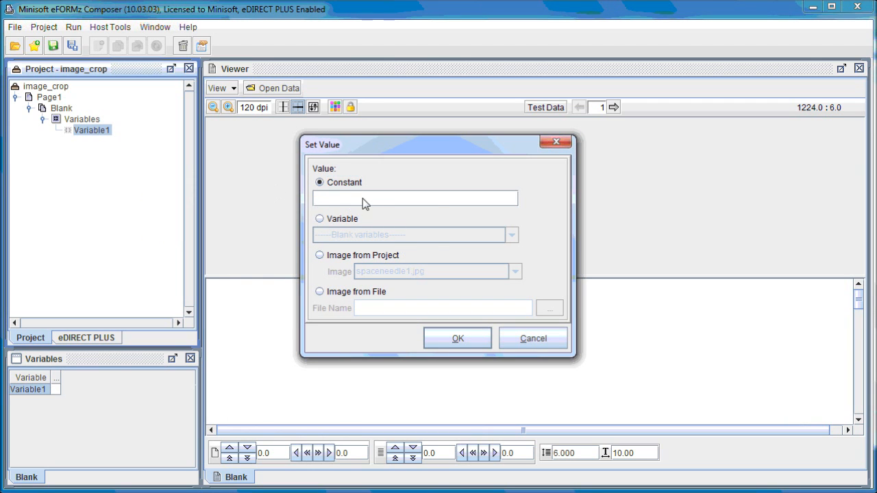
type("//ash/projects/Verify/Image_crop/spaceneedle2.jpg")
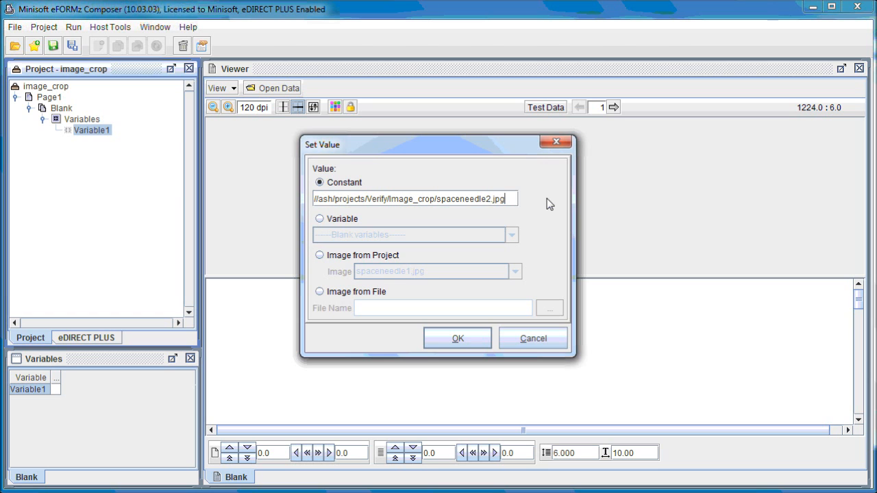
left_click(463, 337)
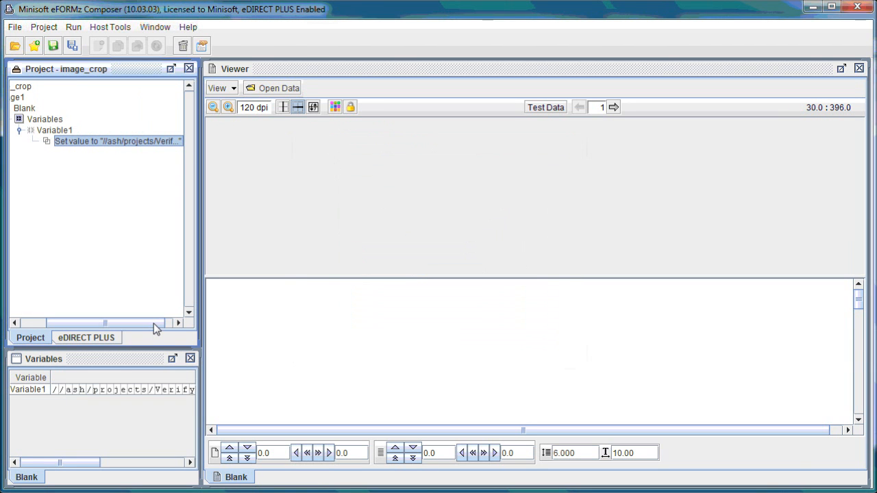
left_click_drag(154, 323, 130, 327)
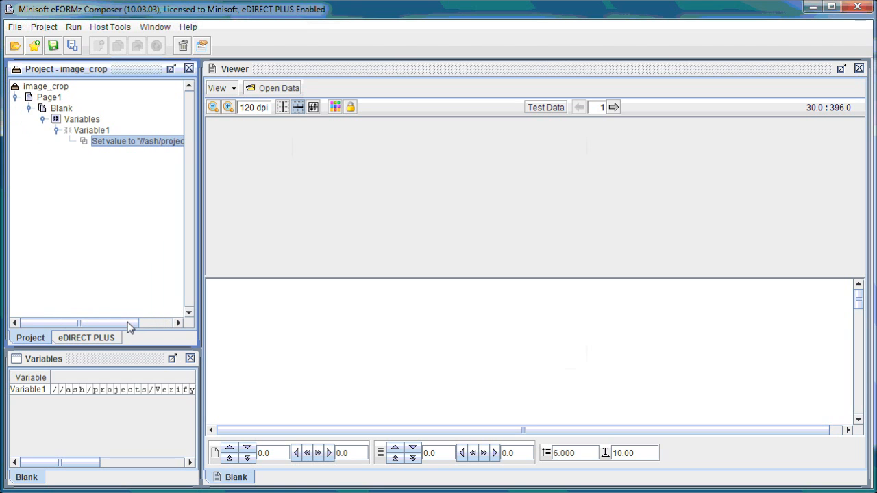
Step: Add a Load Image rule at form position 162.0, 84.0 that uses Variable1 and loads from File using the Rule Variable
right_click(224, 289)
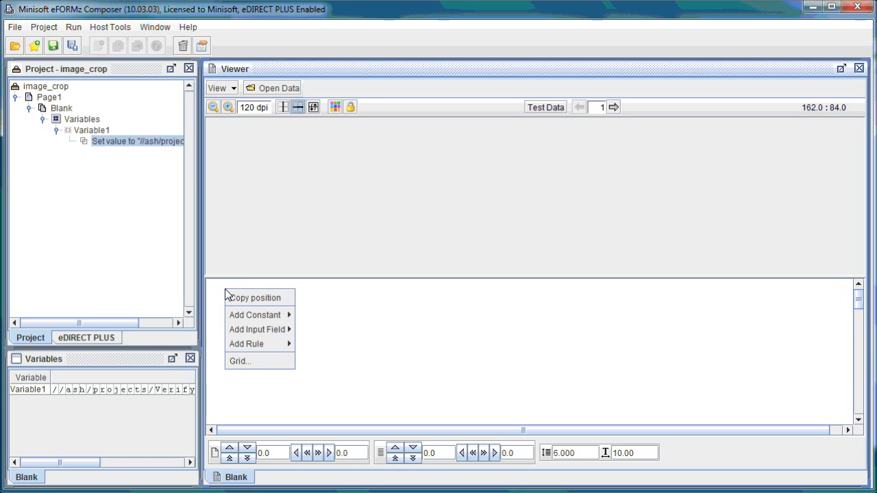
mouse_move(276, 346)
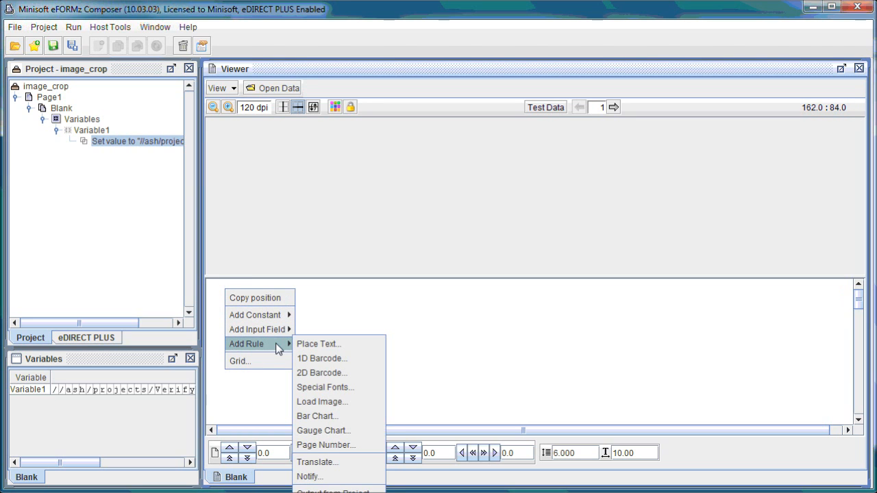
left_click(347, 400)
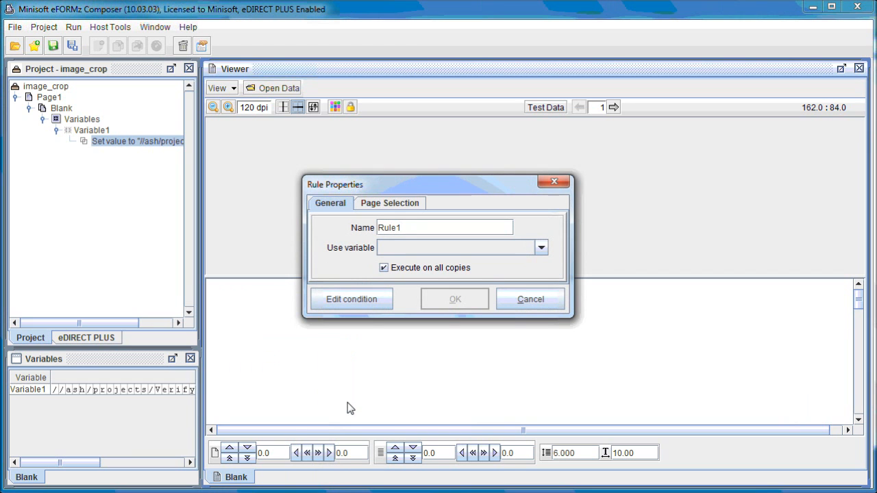
left_click(457, 251)
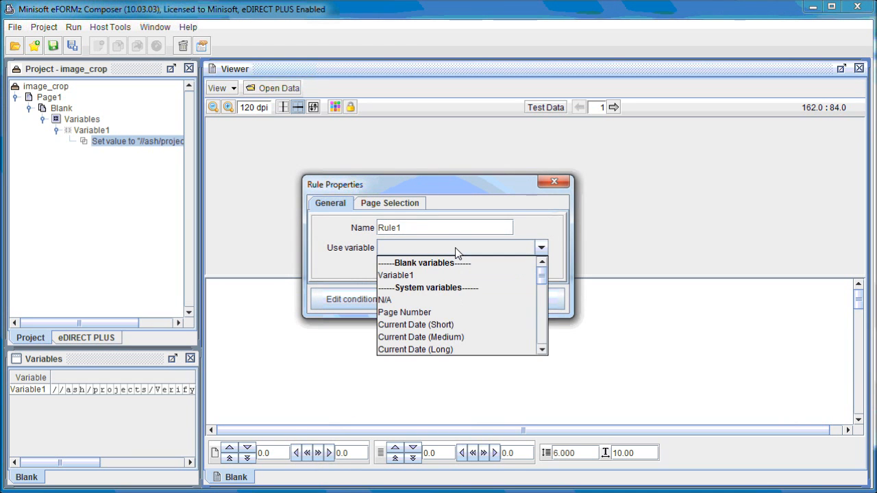
left_click(426, 276)
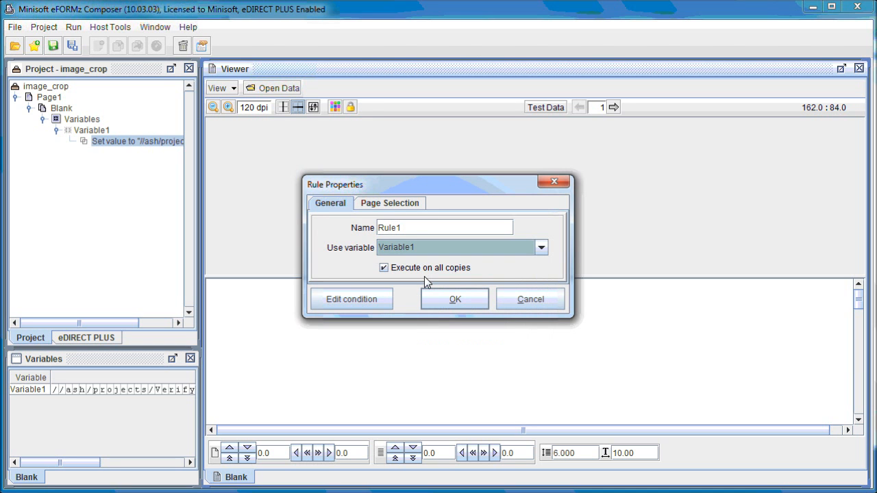
left_click(452, 300)
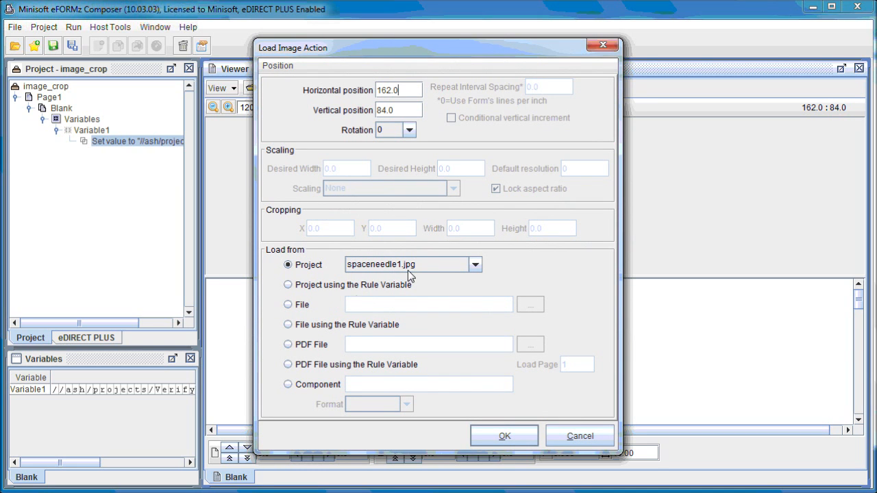
left_click(319, 332)
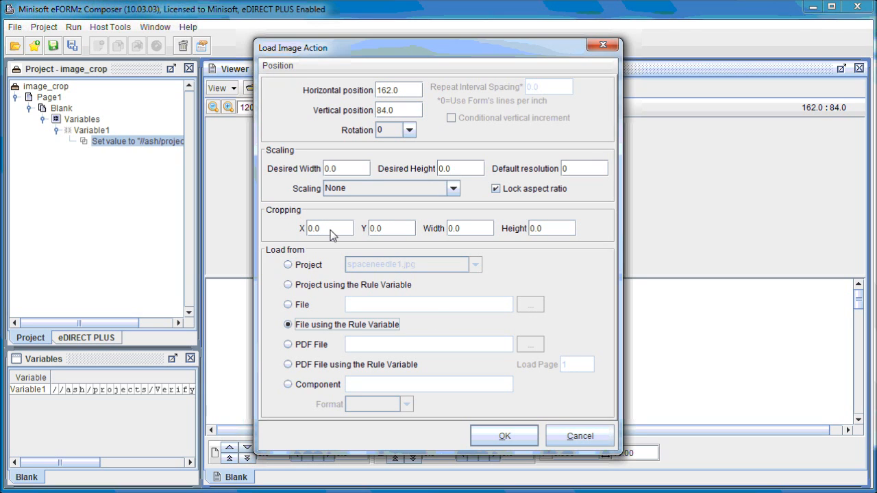
left_click(507, 439)
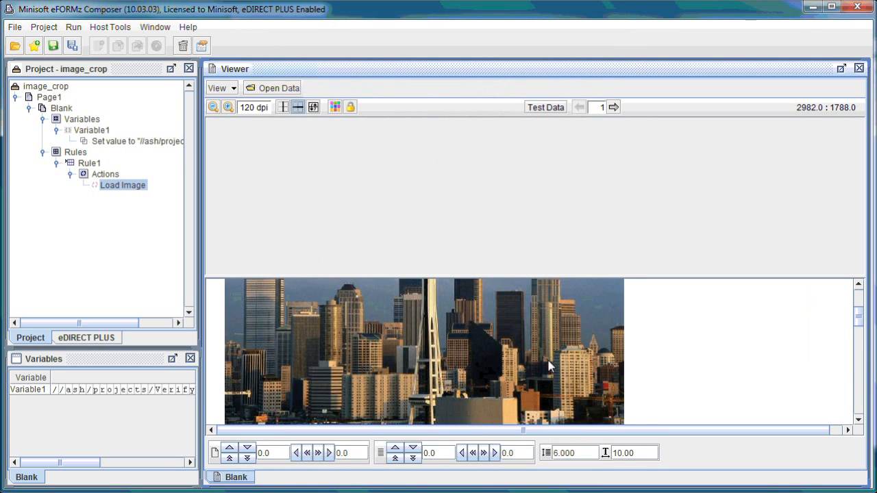
Step: Crop the loaded image to a width of 1000.0 and a height of 1000.0
scroll(558, 358, "down", 3)
scroll(559, 357, "up", 7)
scroll(568, 358, "down", 5)
scroll(571, 358, "up", 4)
scroll(574, 359, "up", 2)
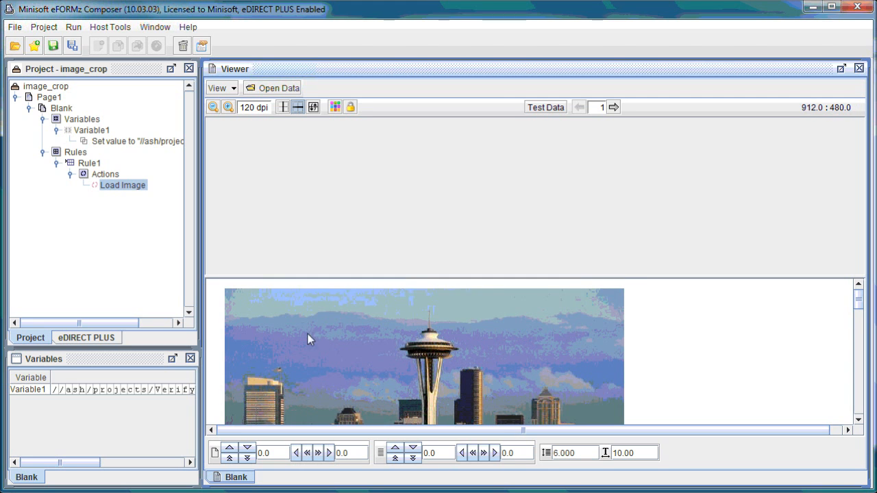
right_click(278, 307)
left_click(302, 391)
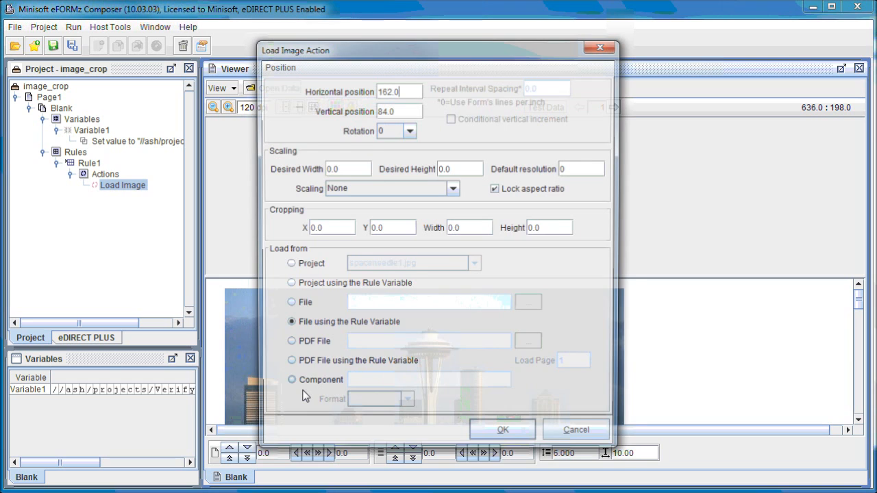
left_click(339, 232)
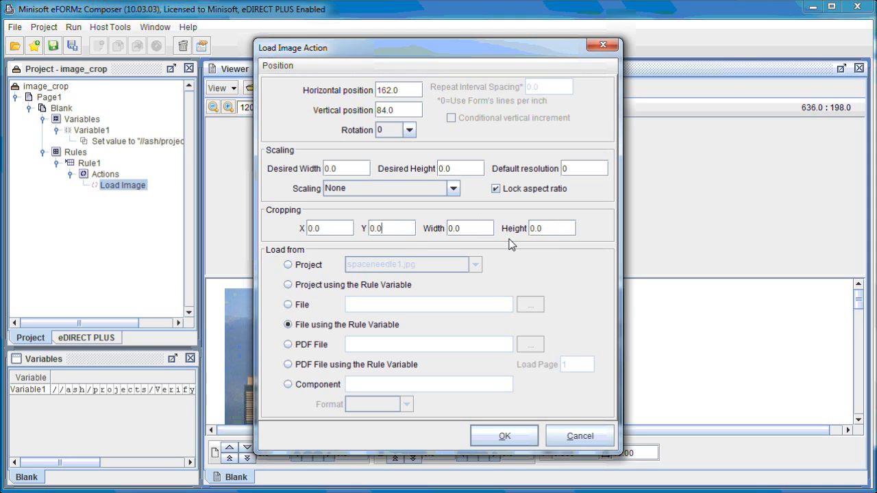
left_click(446, 229)
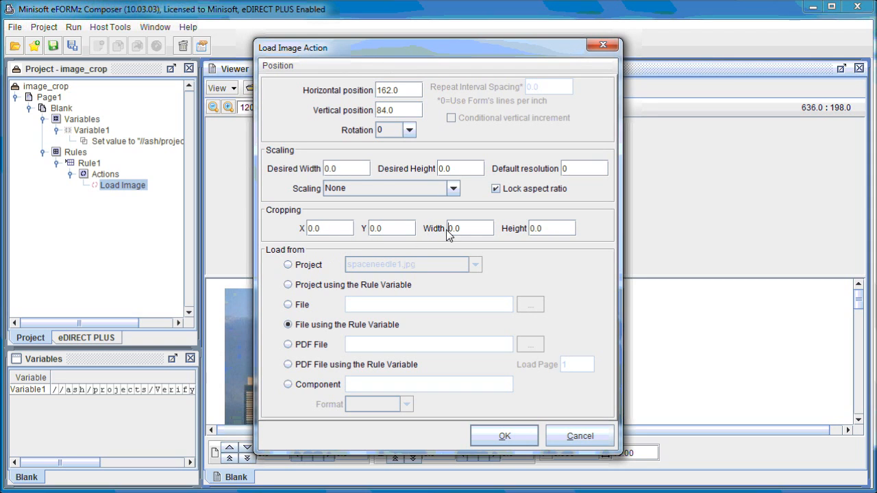
type("100")
left_click(532, 228)
type("100")
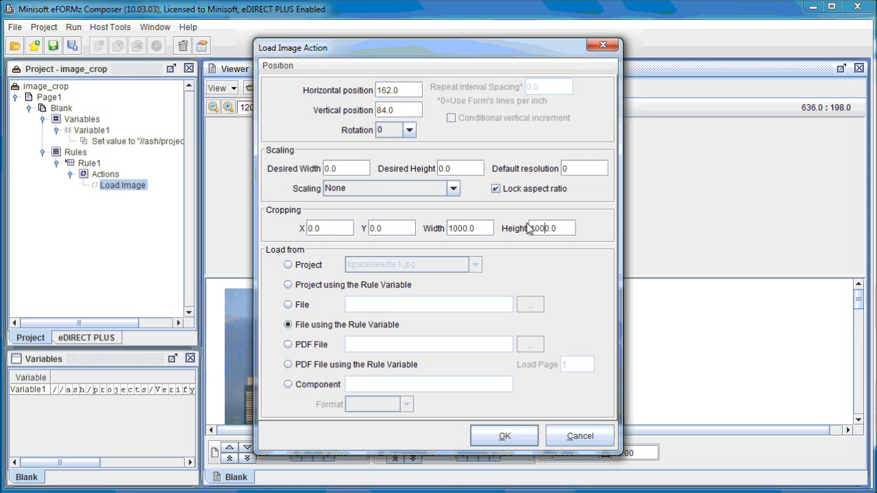
left_click(505, 435)
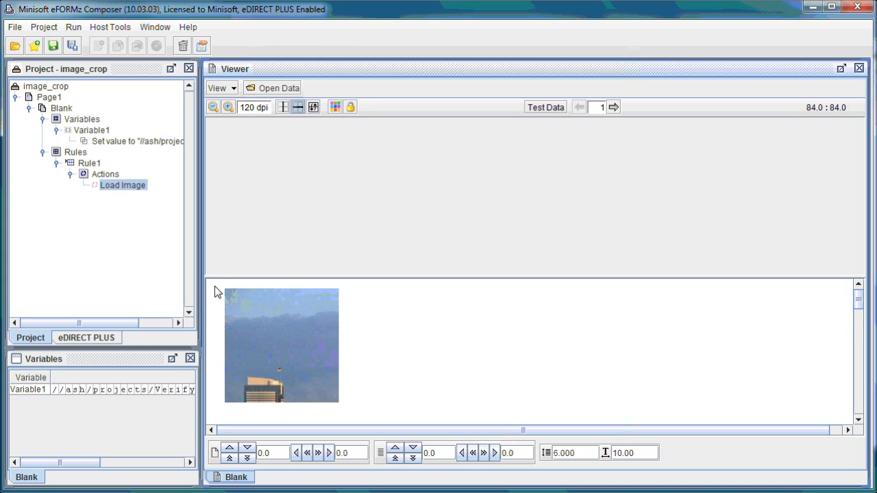
Step: Set the Load Image action's cropping origin to X 1200.0 and Y 200.0
right_click(142, 188)
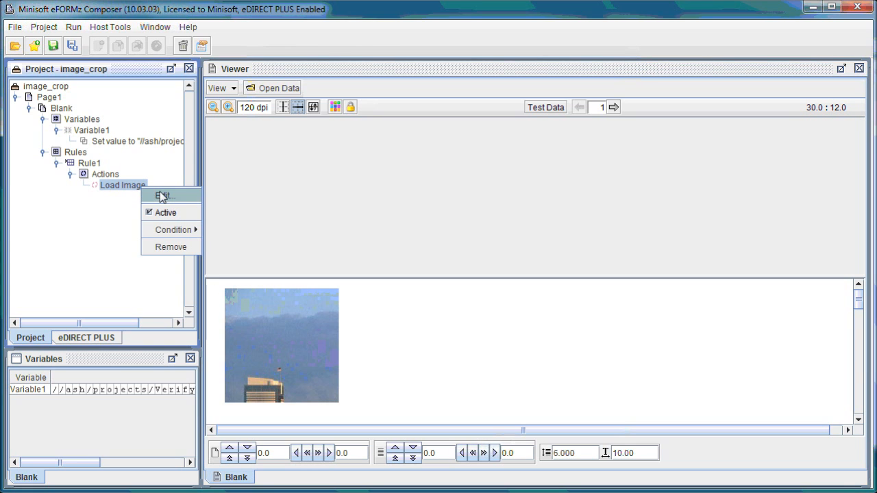
left_click(161, 195)
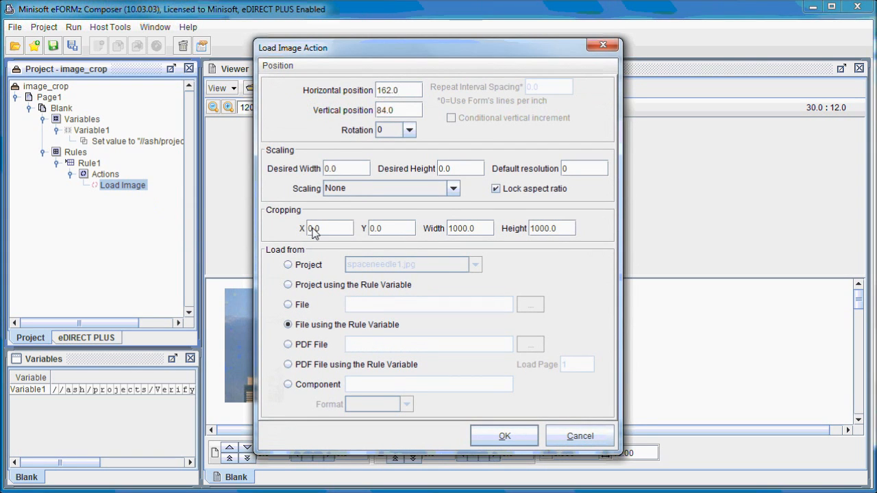
left_click(309, 230)
type("120")
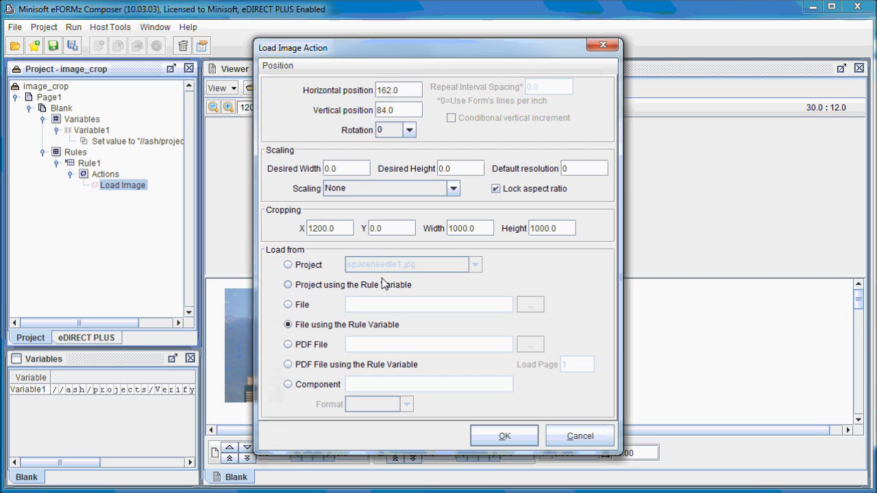
left_click(367, 223)
type("5")
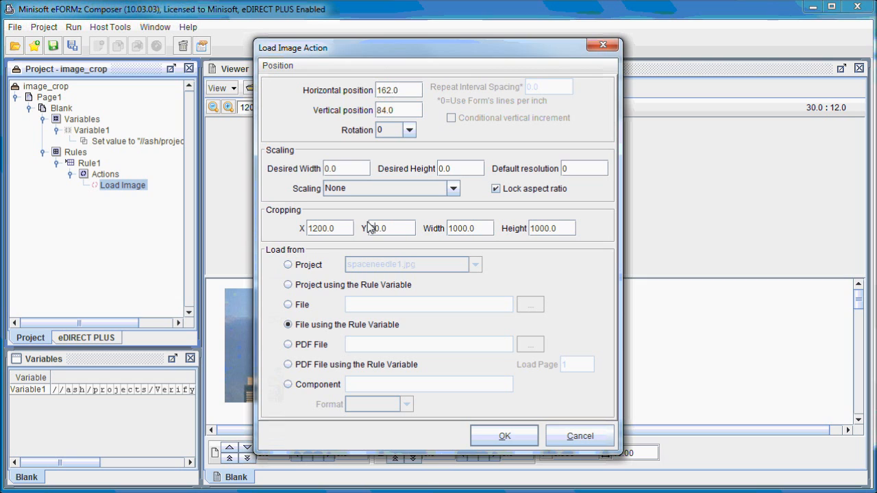
type("0")
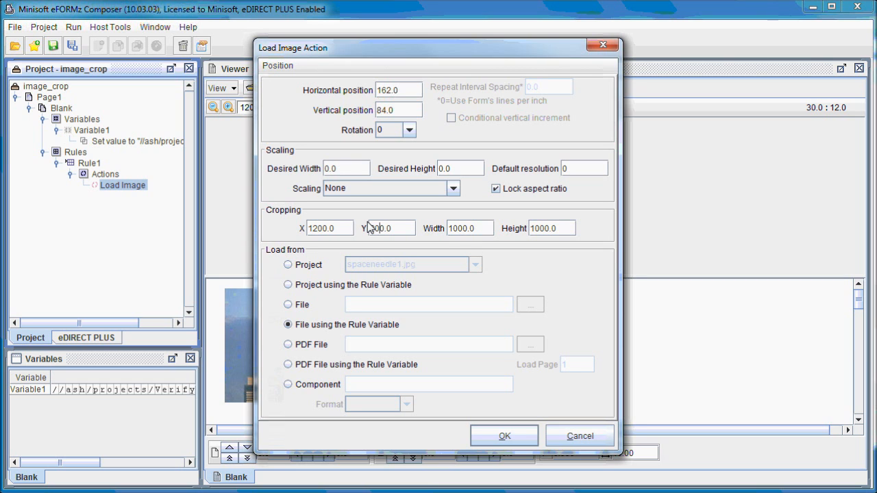
left_click(504, 436)
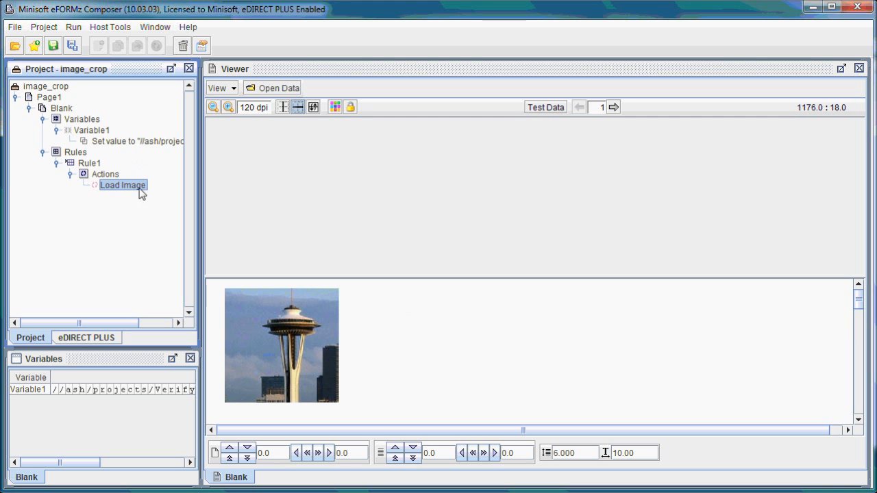
Step: Set the image's cropping width and height to 500 each
right_click(255, 319)
left_click(283, 400)
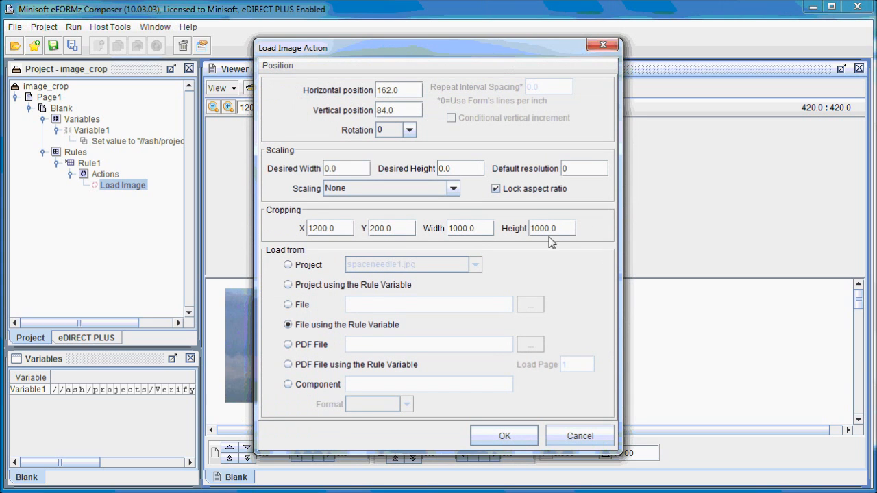
left_click_drag(454, 230, 409, 220)
type("5")
left_click_drag(538, 231, 529, 230)
type("5")
left_click(507, 434)
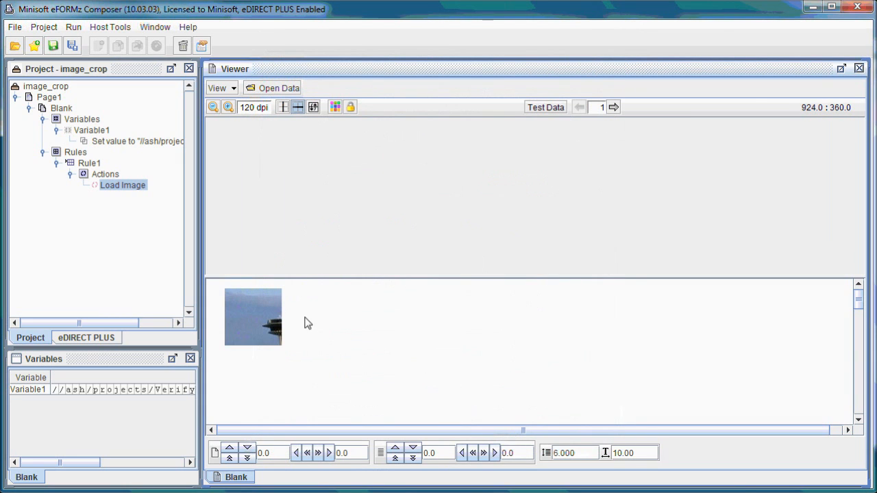
Step: Set the image's cropping width and height to 1500.0 each
right_click(122, 185)
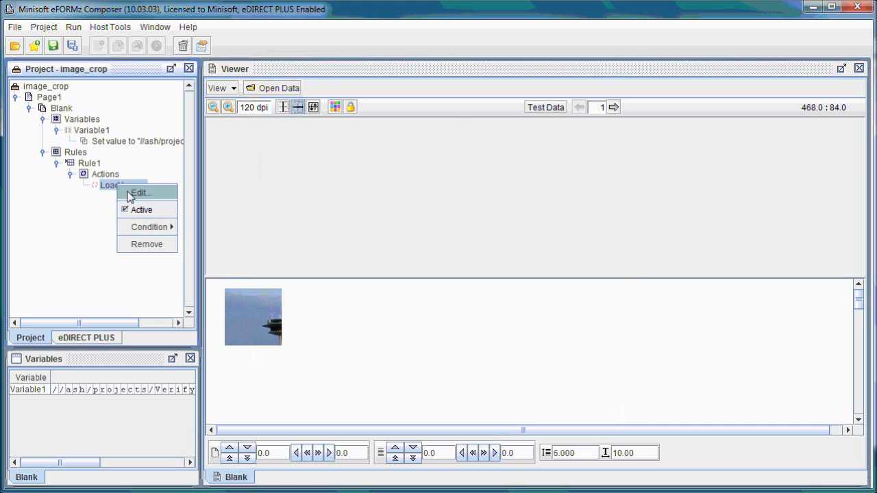
left_click(137, 190)
left_click(448, 229)
type("1500.0")
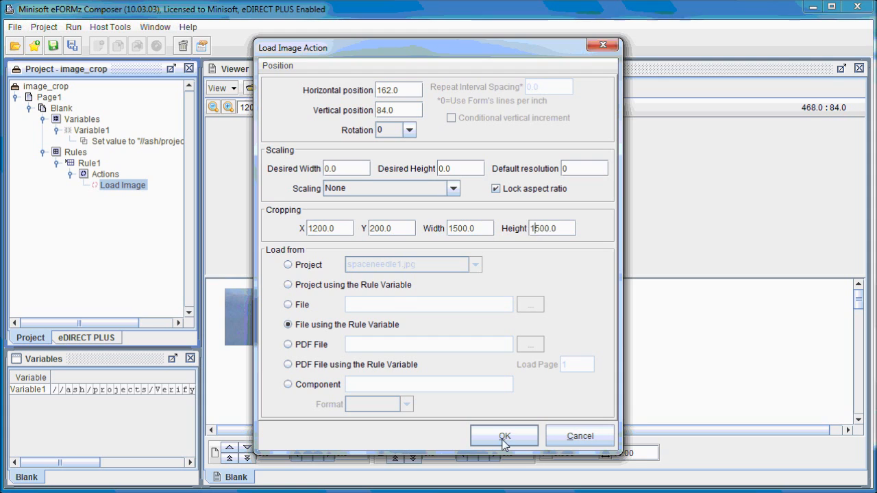
left_click(506, 436)
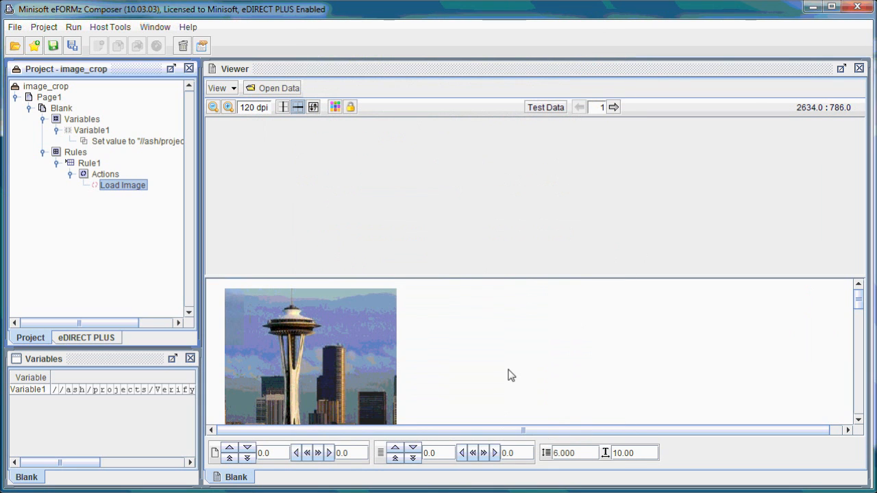